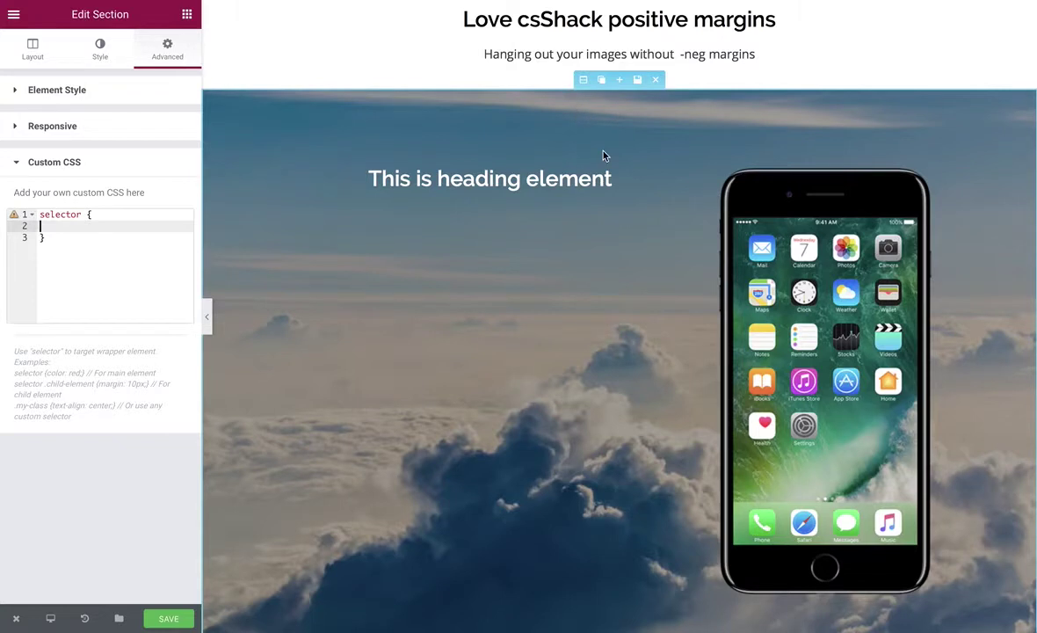
# Select the iPhone image in the cloud-background section to load its Edit Image settings
pyautogui.scroll(-1, 603, 155)
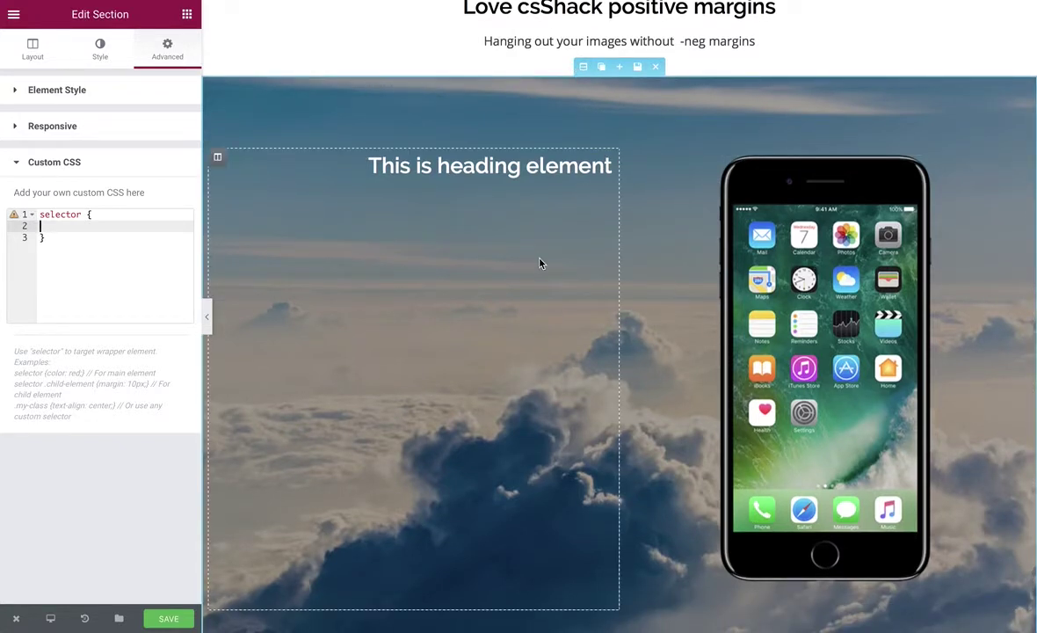
pyautogui.click(931, 158)
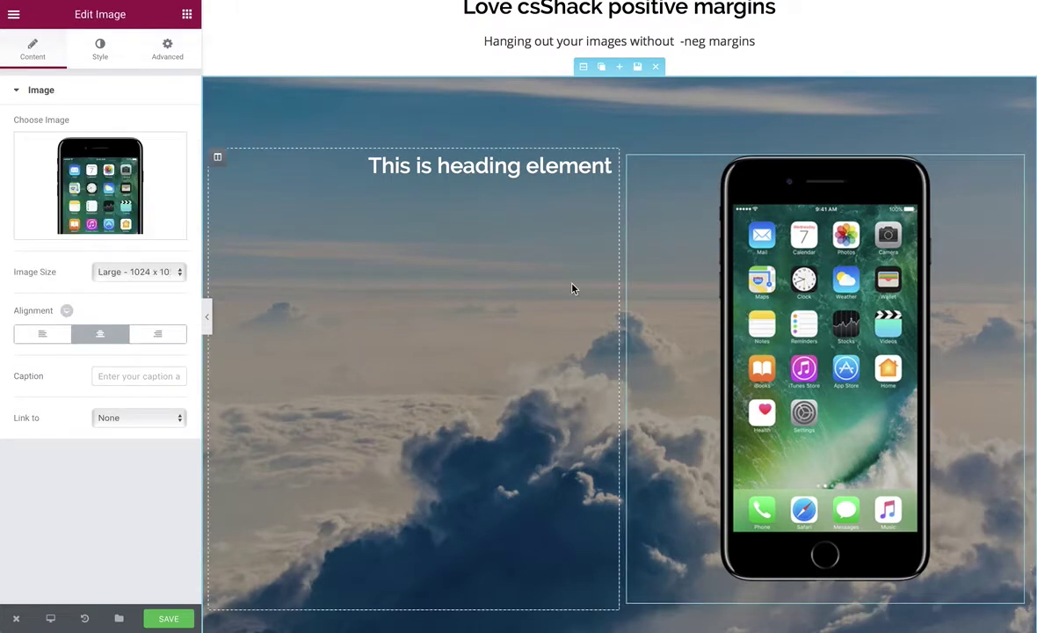
pyautogui.scroll(1, 574, 288)
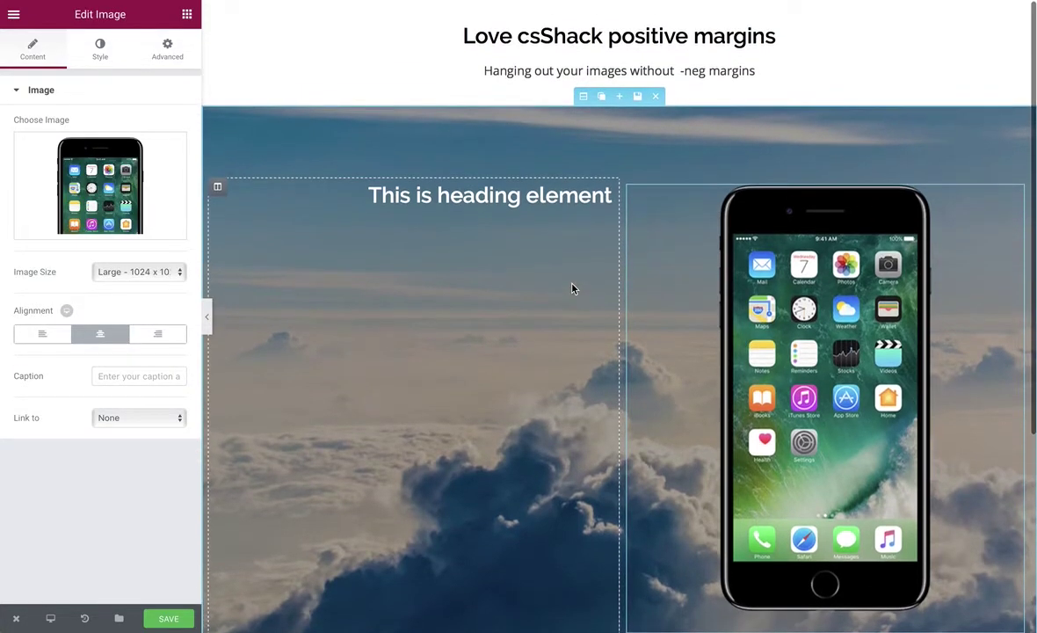
# Add 'height: 400px' to the cloud section's Custom CSS rule under Advanced
pyautogui.click(583, 95)
pyautogui.click(165, 49)
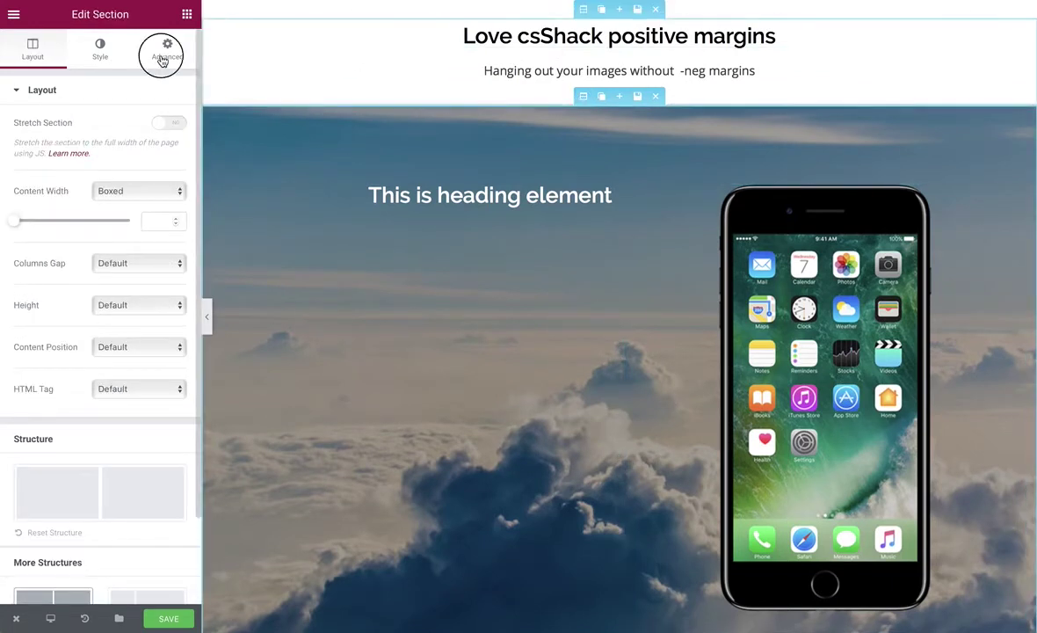
pyautogui.click(41, 442)
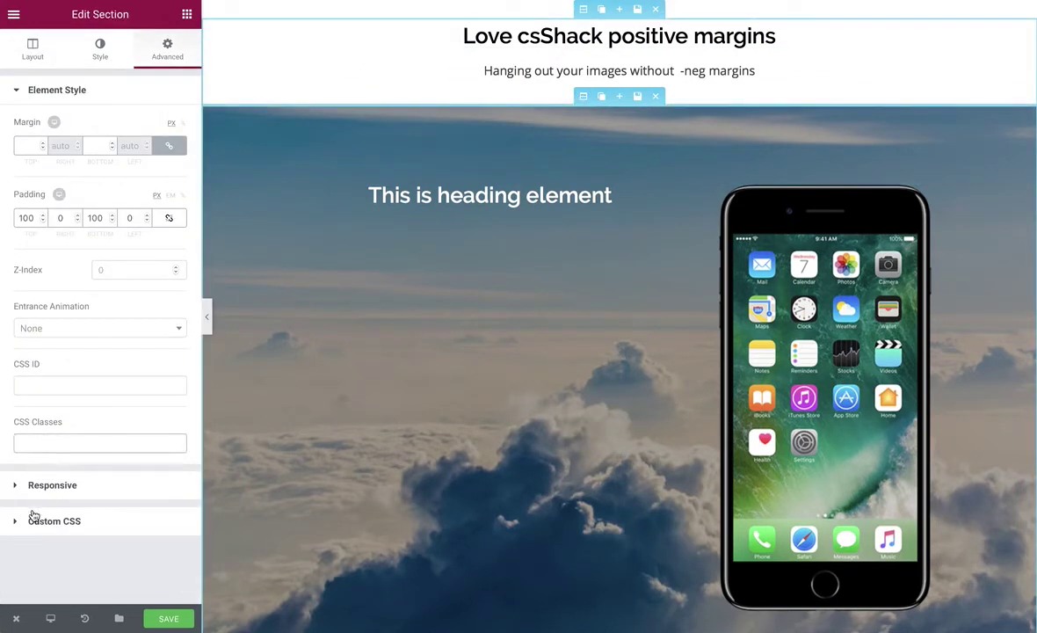
pyautogui.click(17, 525)
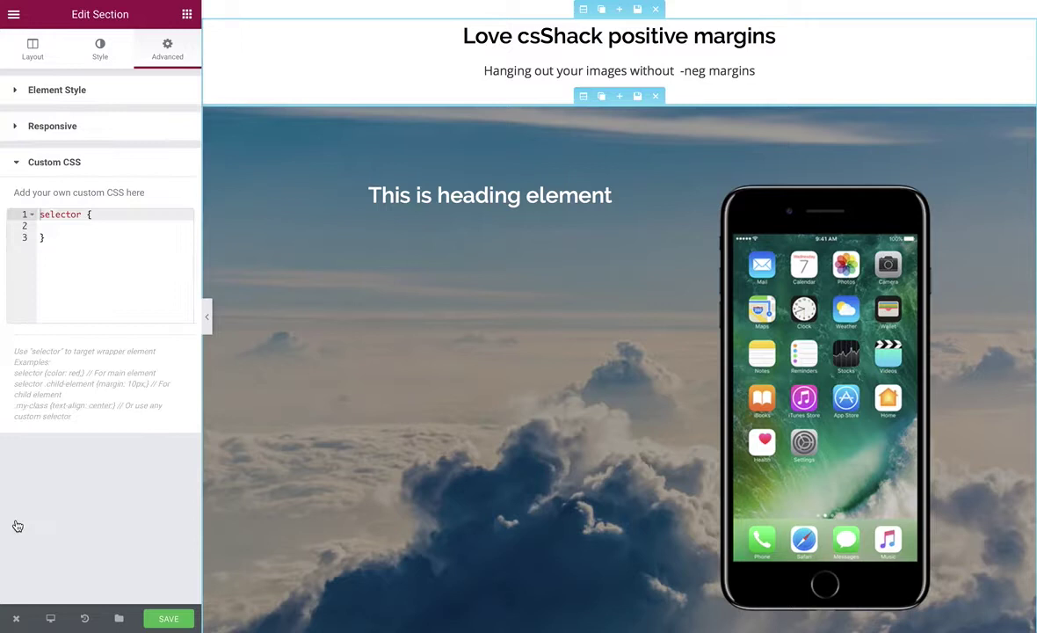
pyautogui.click(62, 226)
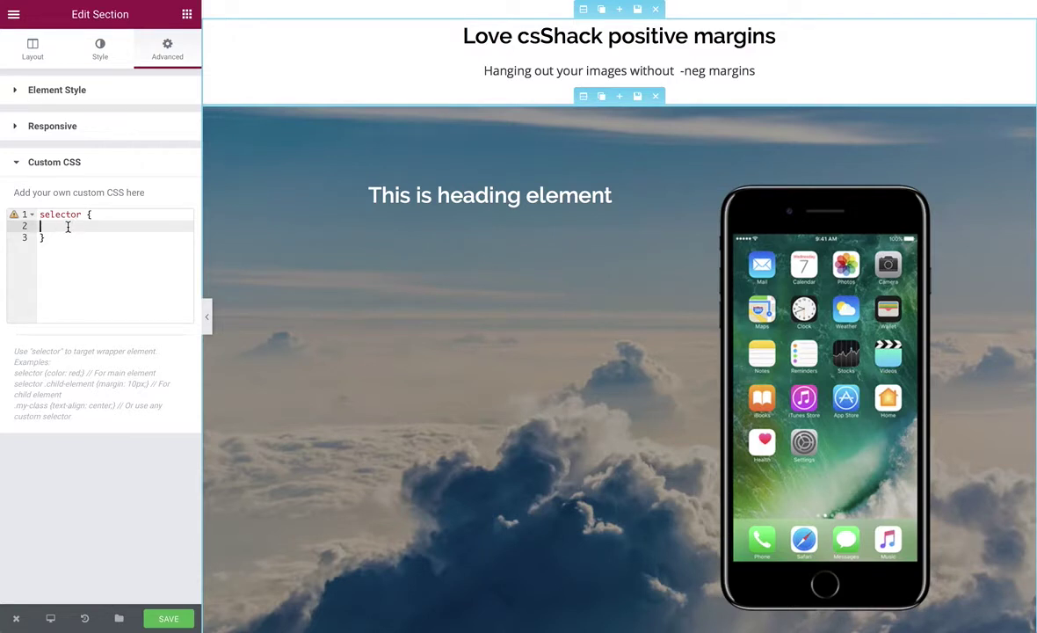
pyautogui.write('height: 400px')
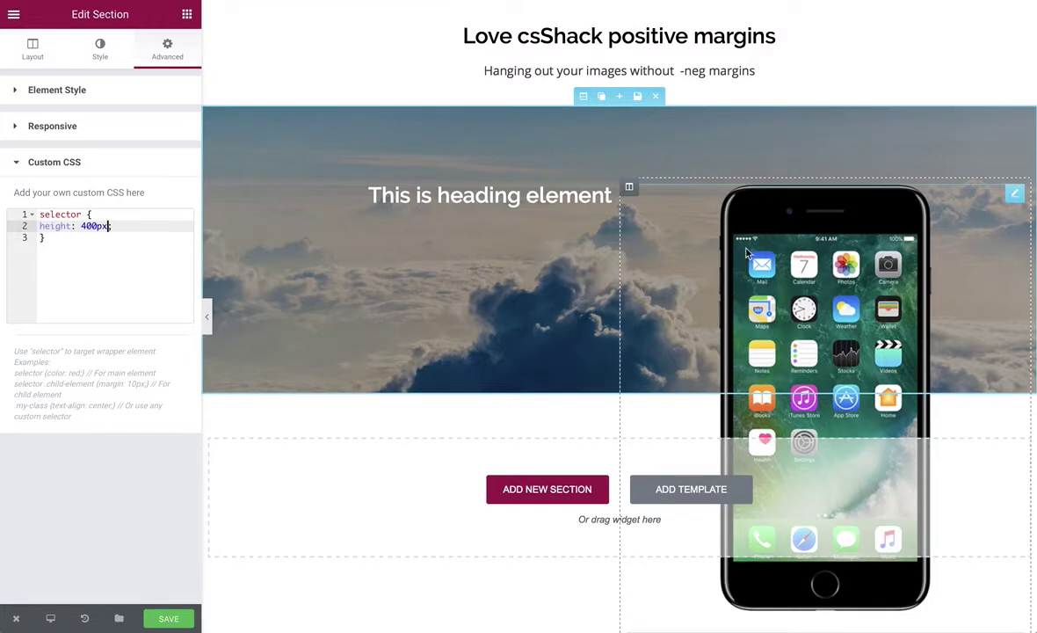
pyautogui.click(629, 186)
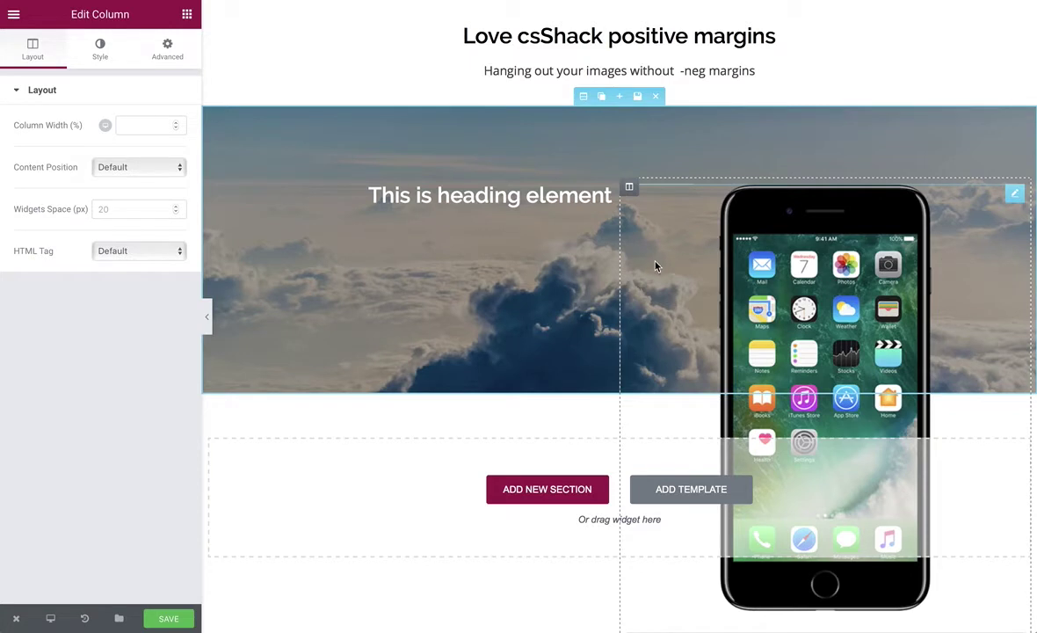
# Set the phone column's Advanced padding to 0 on all four sides
pyautogui.click(183, 58)
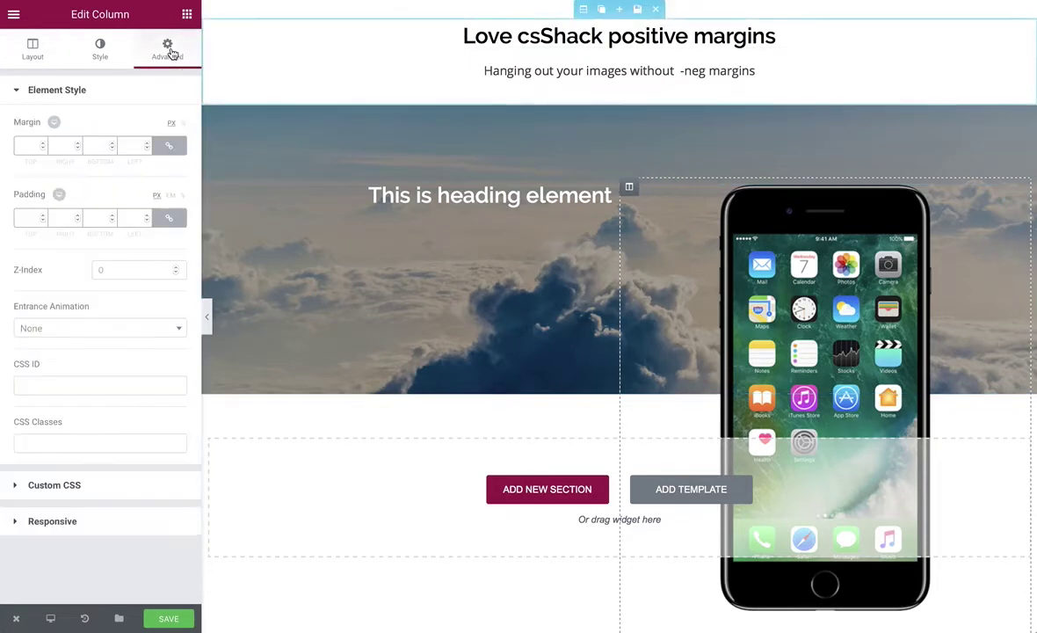
pyautogui.click(37, 218)
pyautogui.write('50')
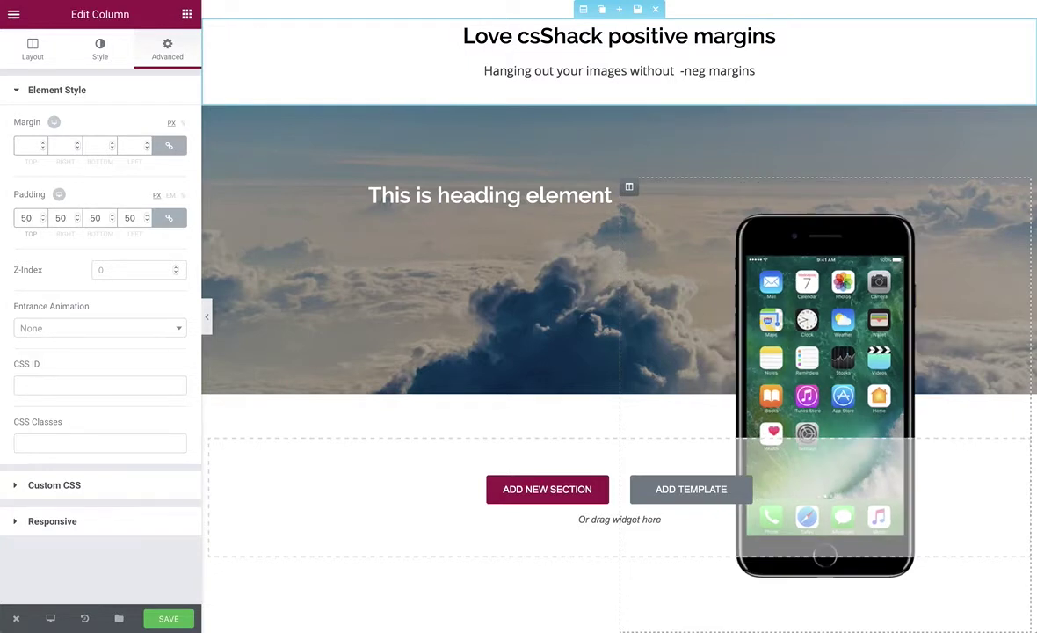
pyautogui.press('BackSpace')
pyautogui.press('BackSpace')
pyautogui.write('0')
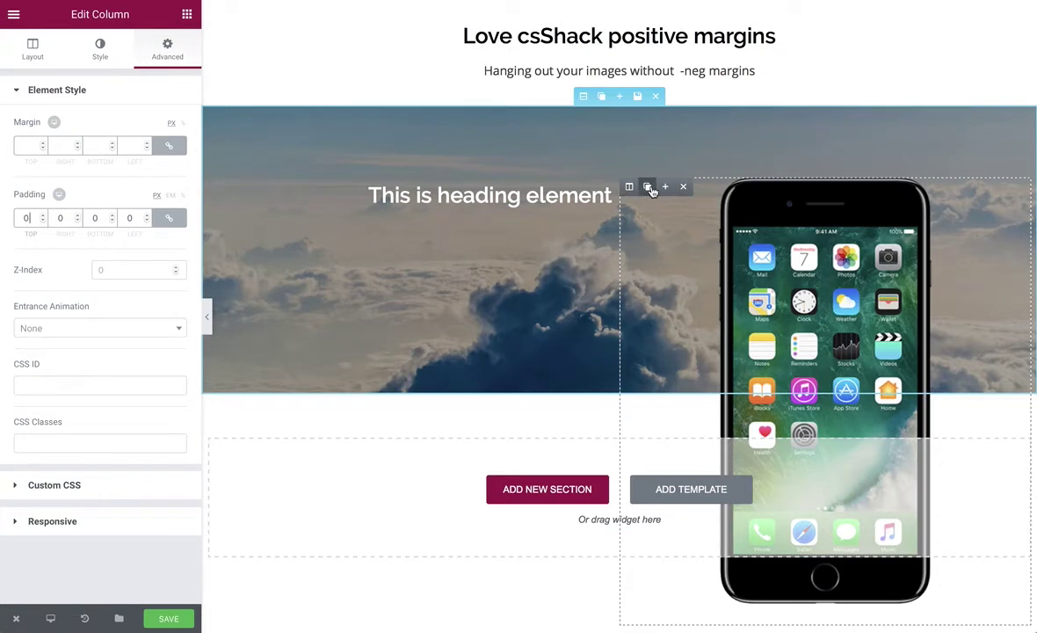
# Duplicate and reposition the phone column, widen the heading column, then save the page
pyautogui.click(649, 188)
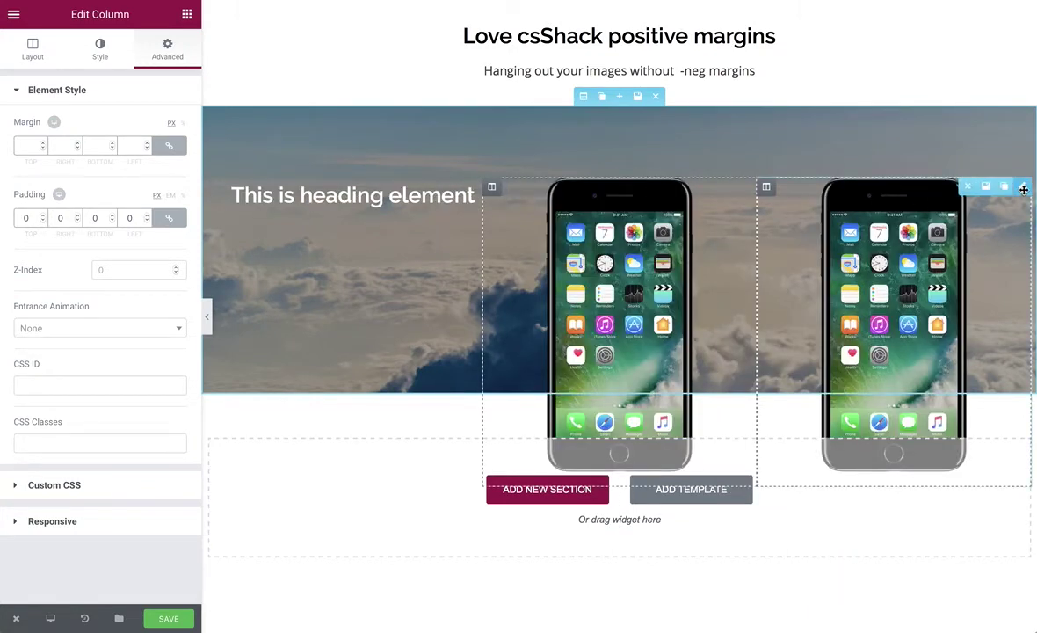
pyautogui.moveTo(1023, 189); pyautogui.dragTo(919, 283)
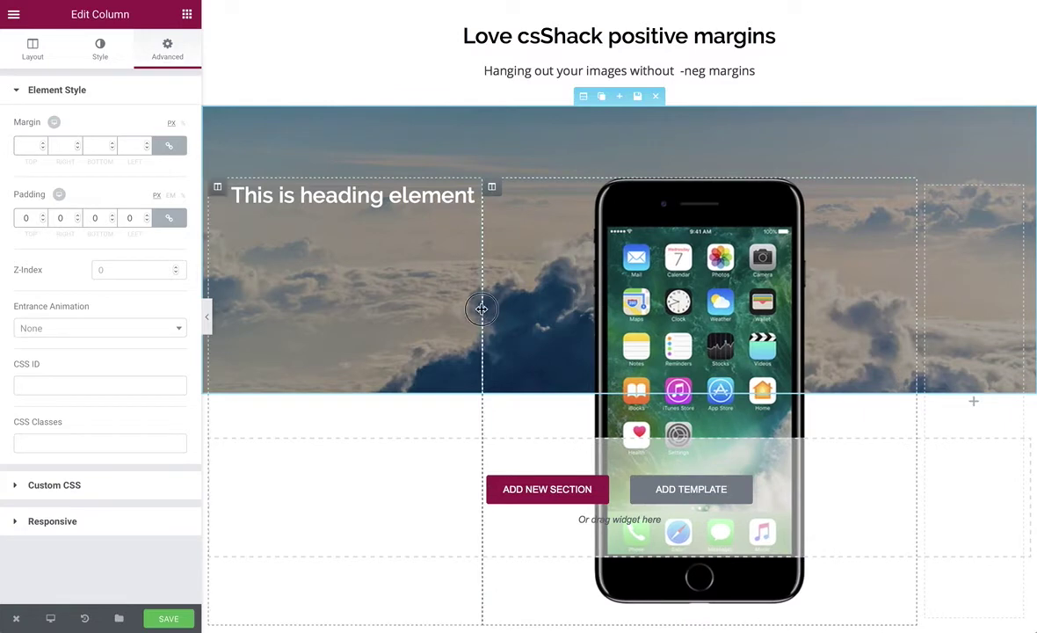
pyautogui.moveTo(482, 309); pyautogui.dragTo(647, 302)
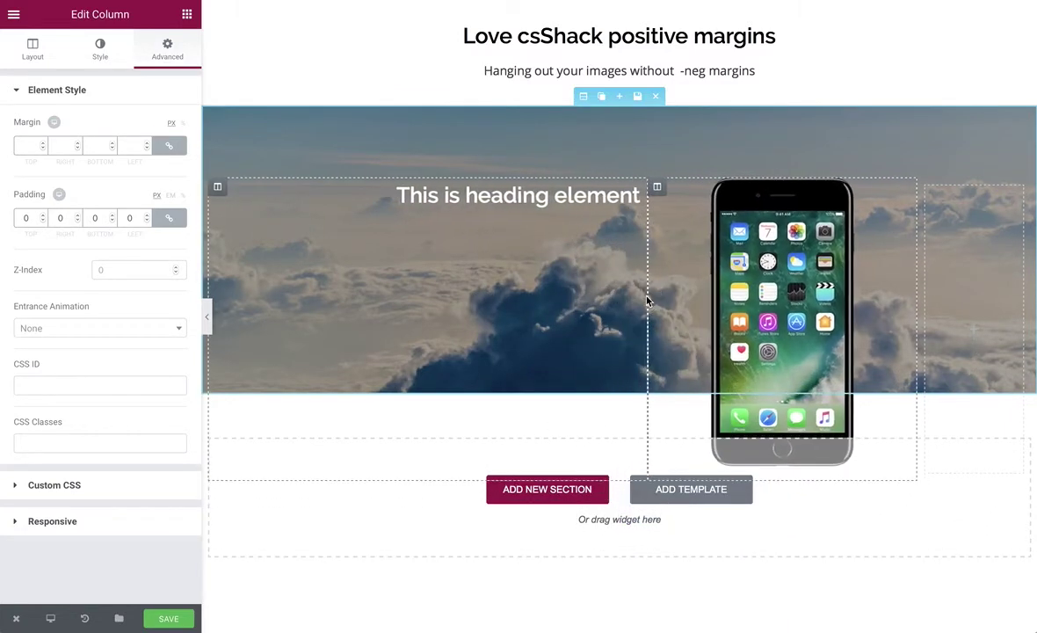
pyautogui.click(525, 267)
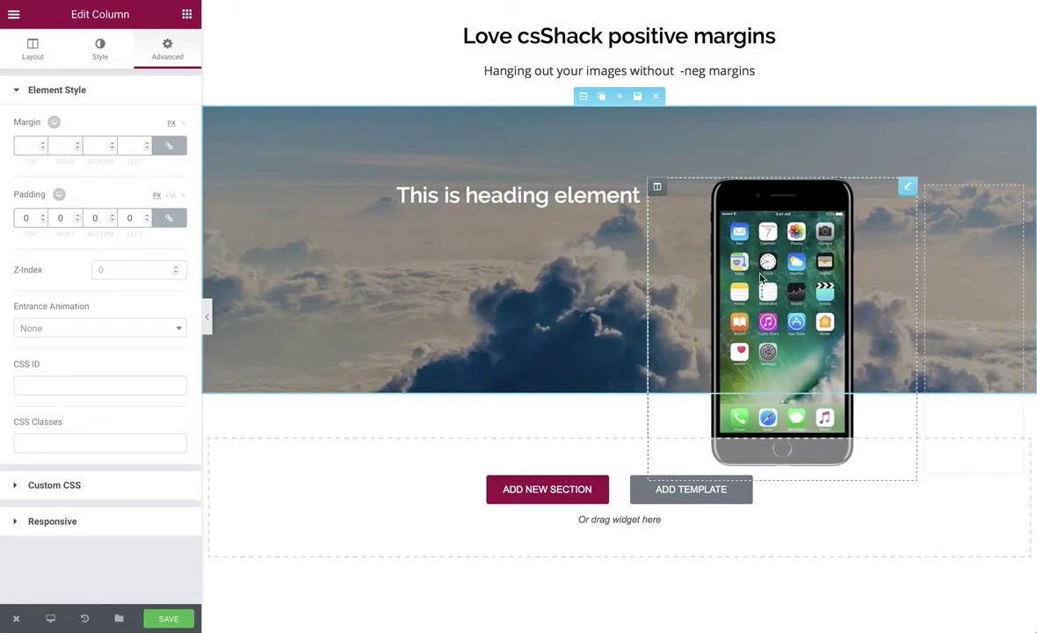
pyautogui.click(156, 619)
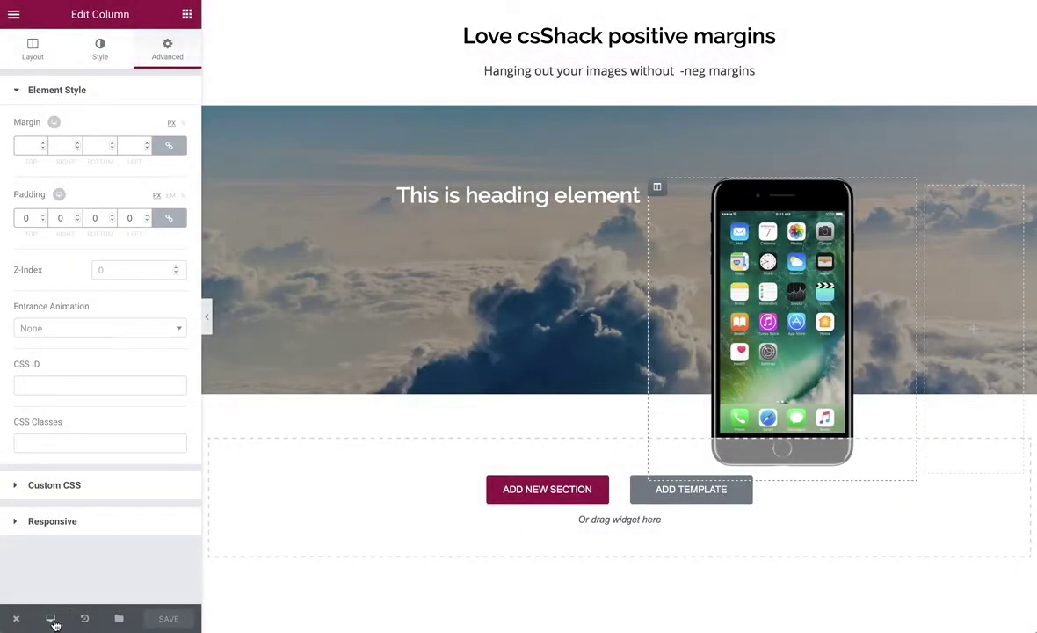
pyautogui.click(51, 619)
# In the tablet preview, set the empty right column's width to 10%
pyautogui.click(61, 554)
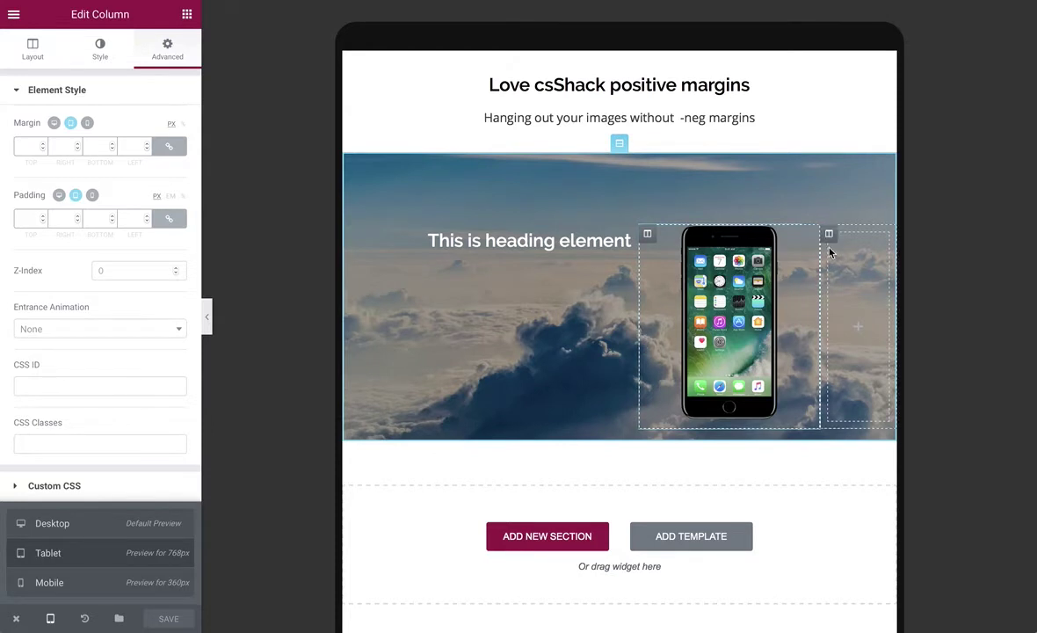
pyautogui.click(829, 233)
pyautogui.click(168, 130)
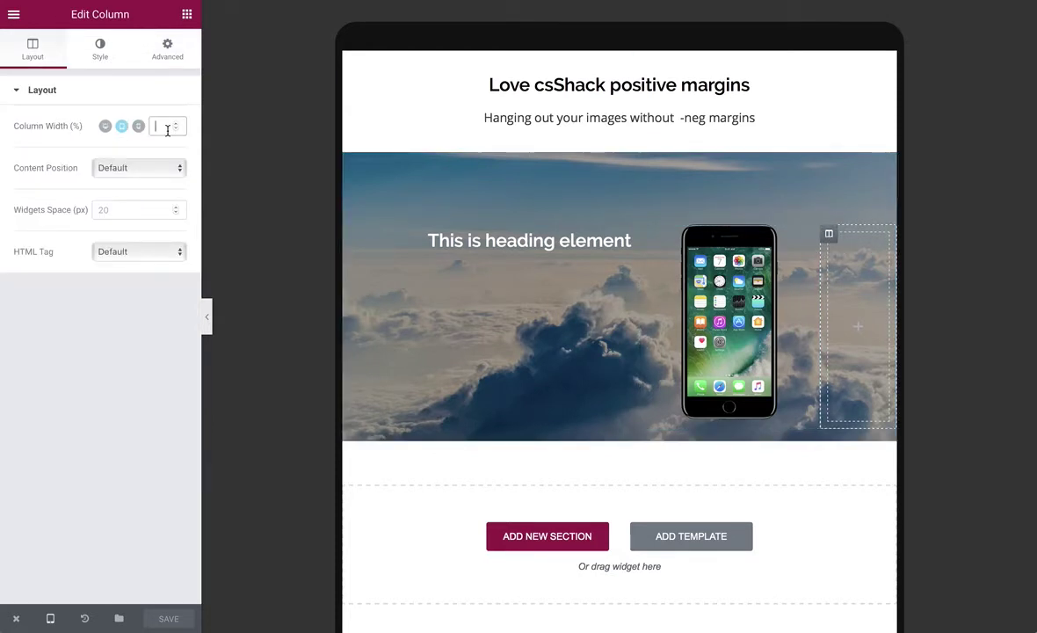
pyautogui.write('2')
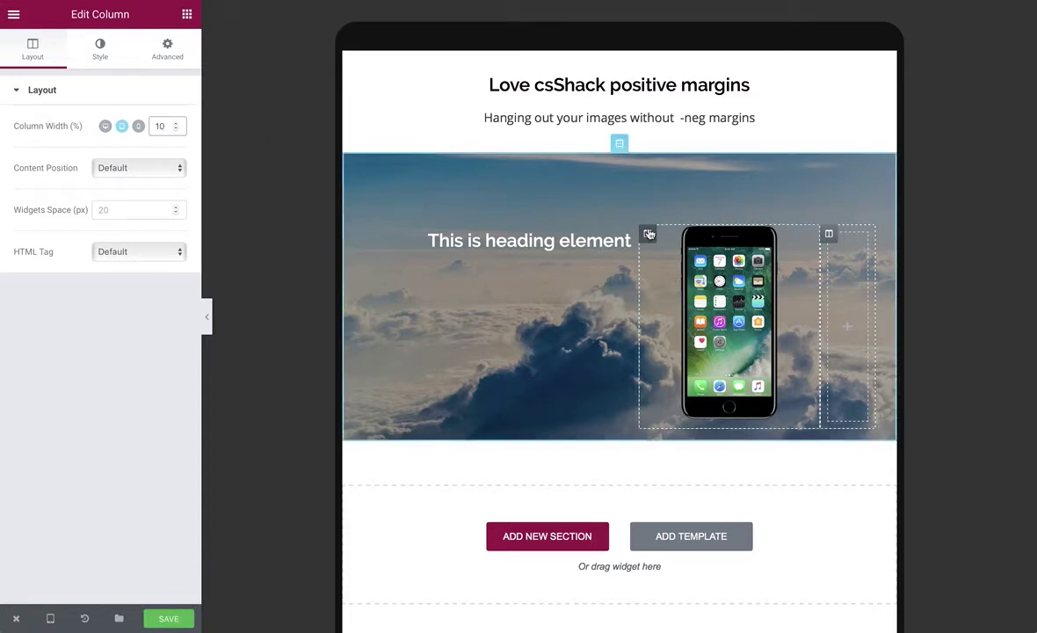
# Set the phone column's tablet width to 45%
pyautogui.click(646, 233)
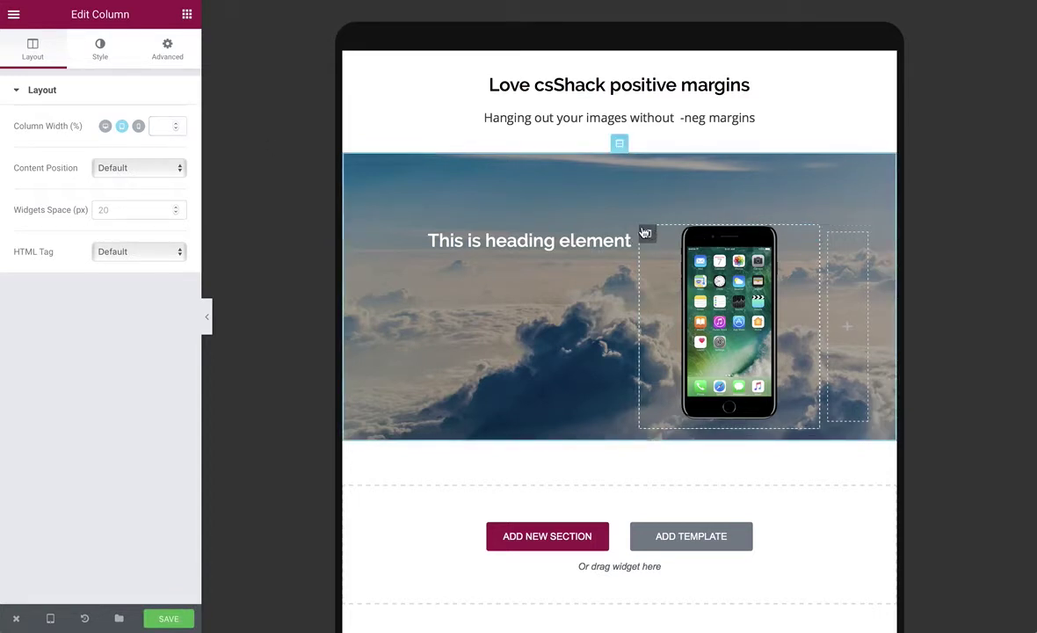
pyautogui.click(157, 130)
pyautogui.write('40')
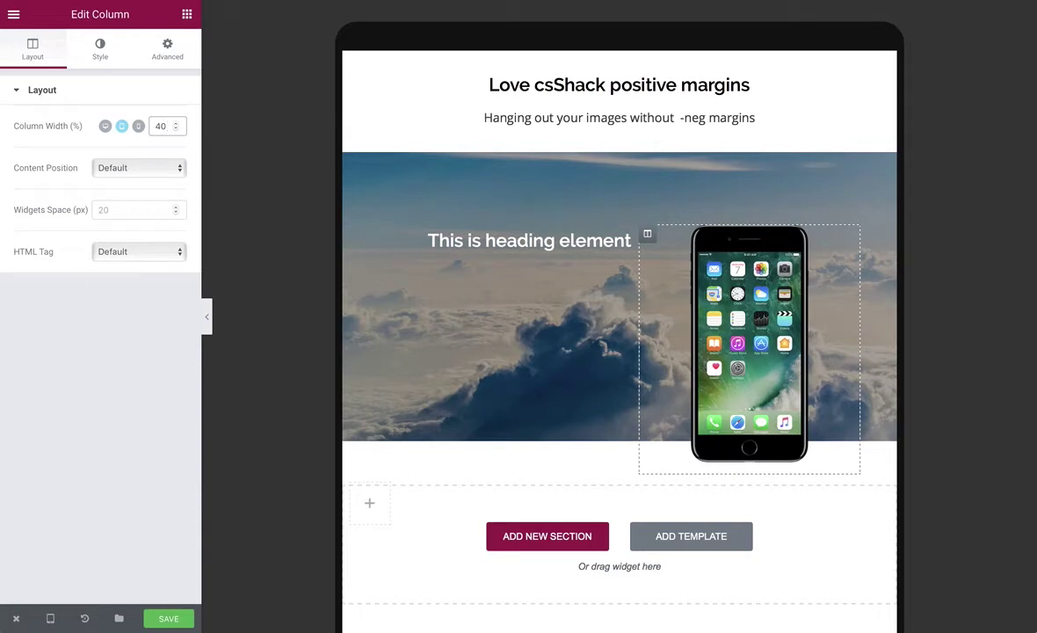
pyautogui.press('BackSpace')
pyautogui.write('5')
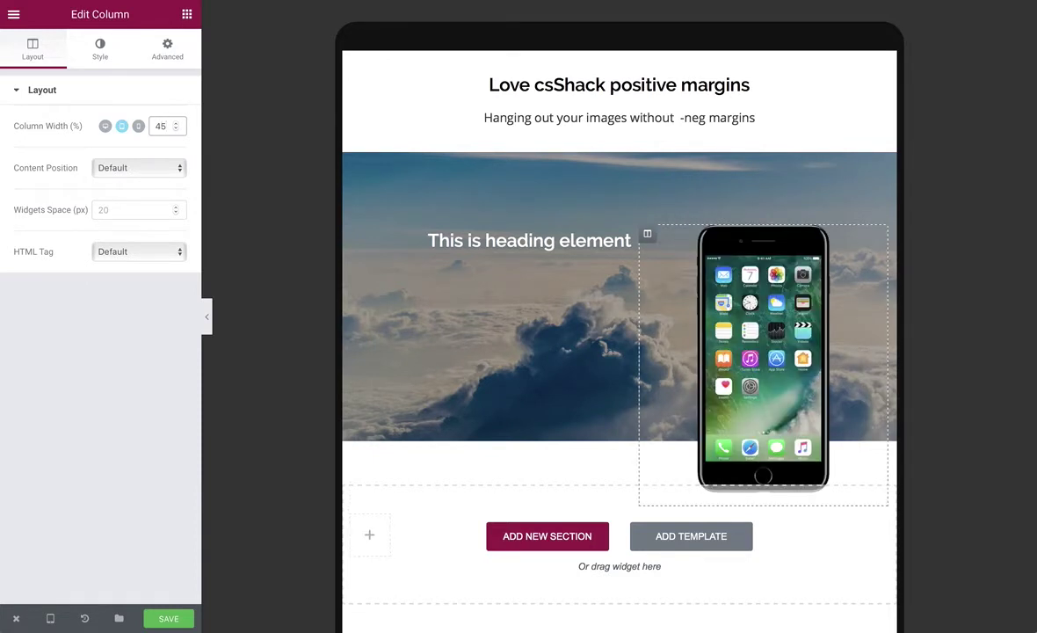
pyautogui.click(45, 619)
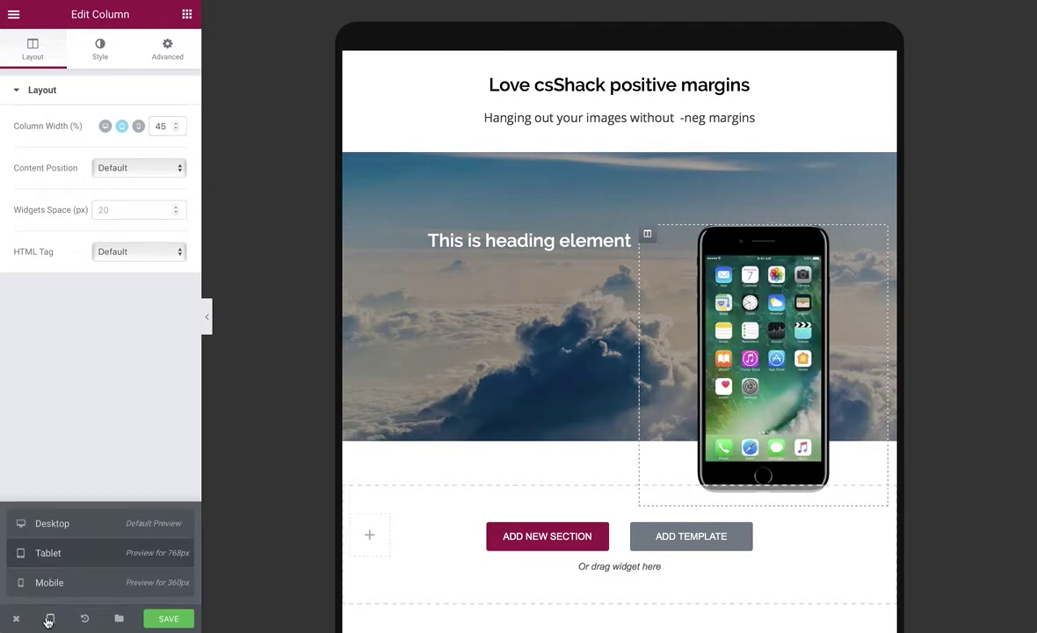
pyautogui.click(46, 584)
# Unlink the cloud section's mobile padding and set top to 40px, other sides 0
pyautogui.scroll(-2, 613, 380)
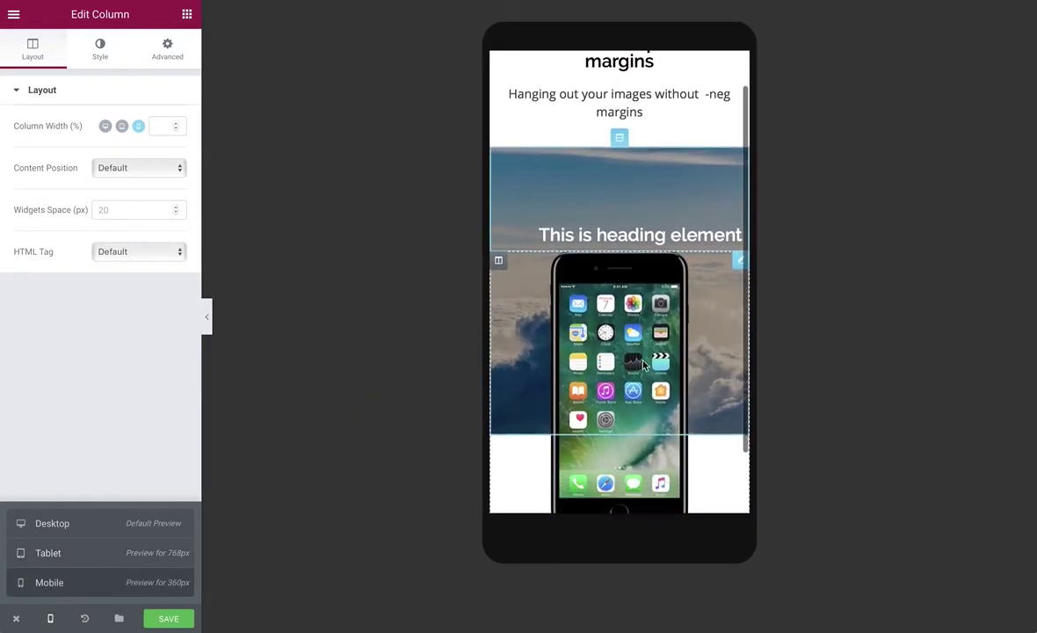
pyautogui.scroll(2, 642, 365)
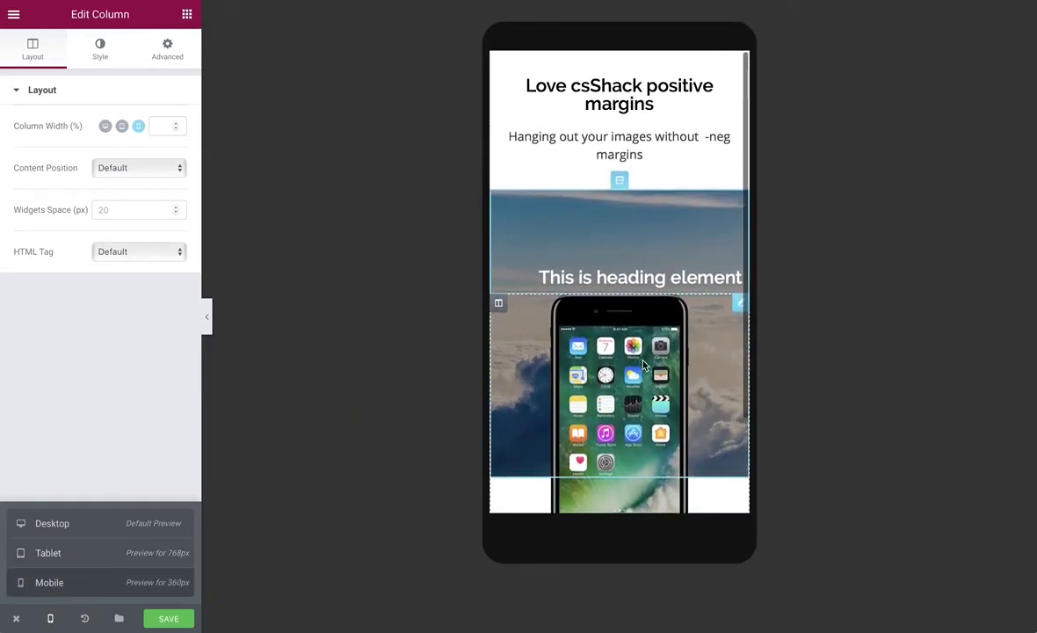
pyautogui.click(620, 181)
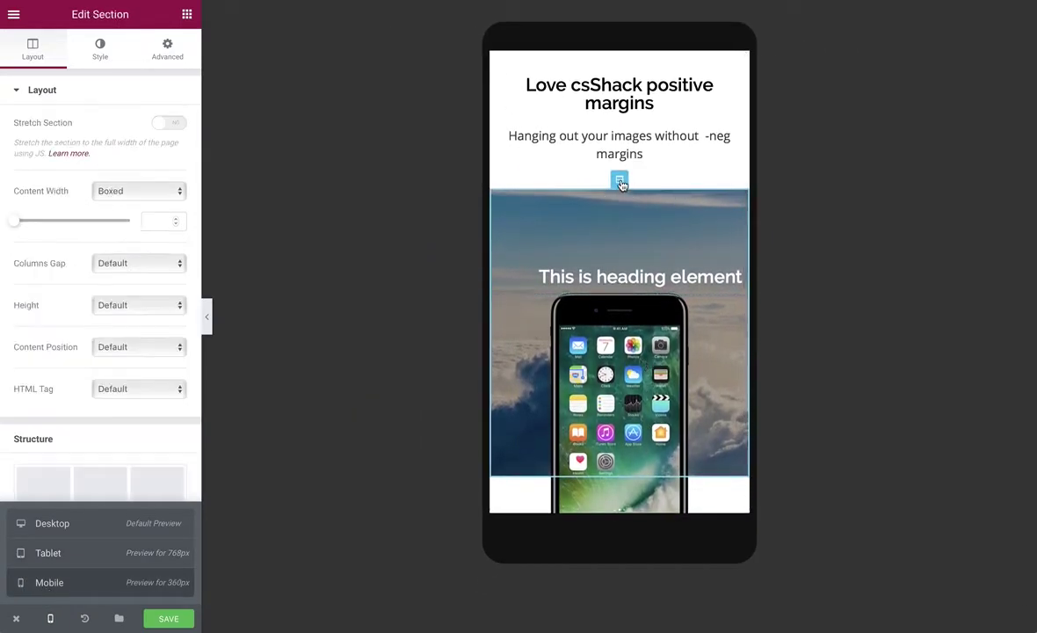
pyautogui.click(174, 55)
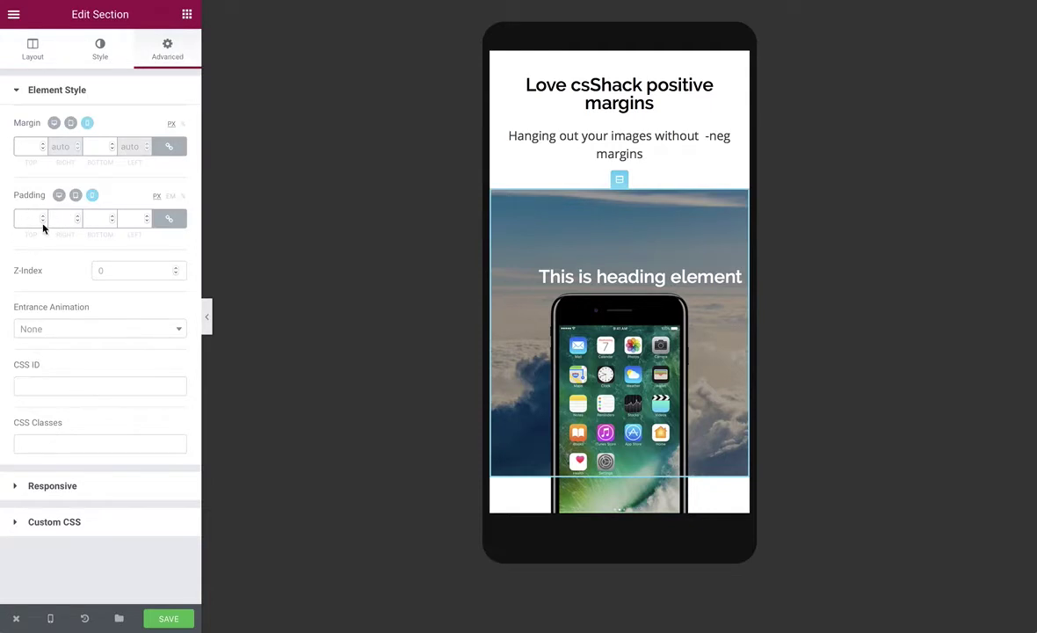
pyautogui.click(169, 218)
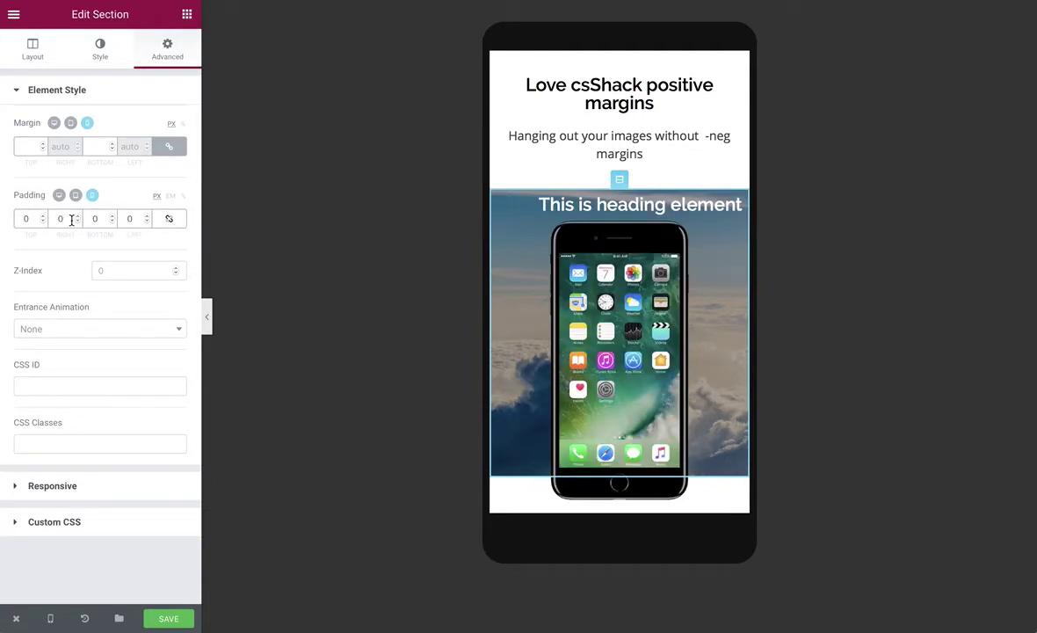
pyautogui.doubleClick(100, 220)
pyautogui.click(27, 220)
pyautogui.write('40')
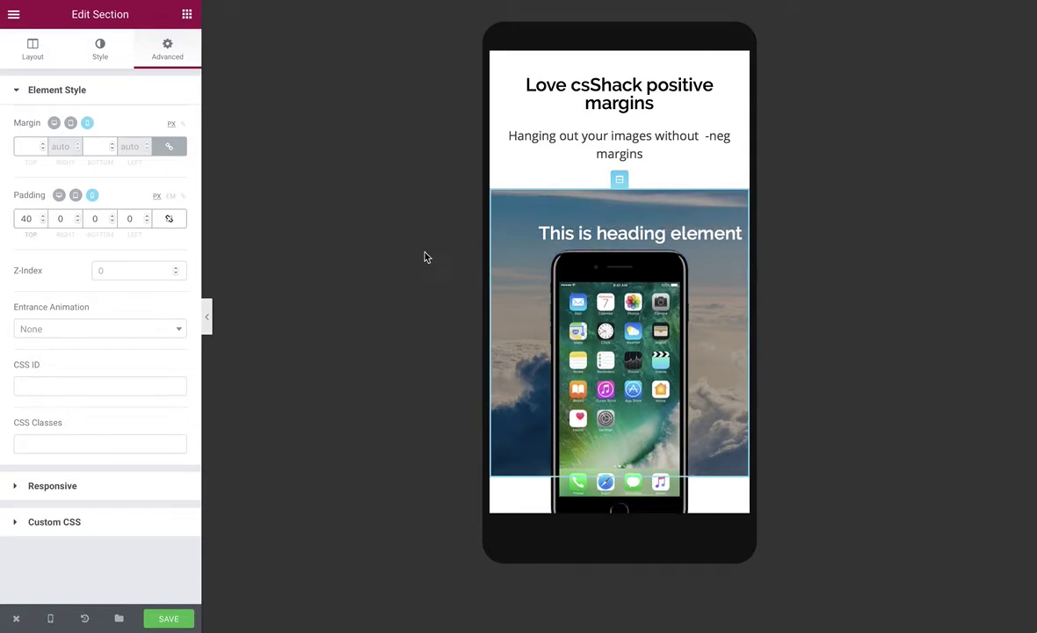
pyautogui.click(50, 618)
# Switch back to desktop preview and insert a one-column section under the cloud section
pyautogui.click(48, 553)
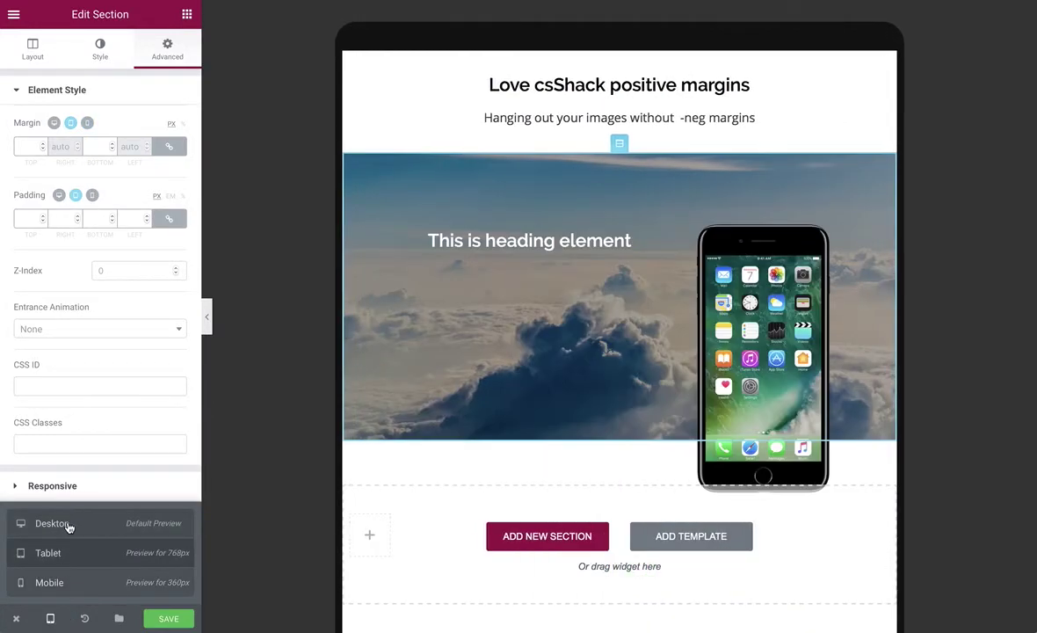
pyautogui.click(69, 523)
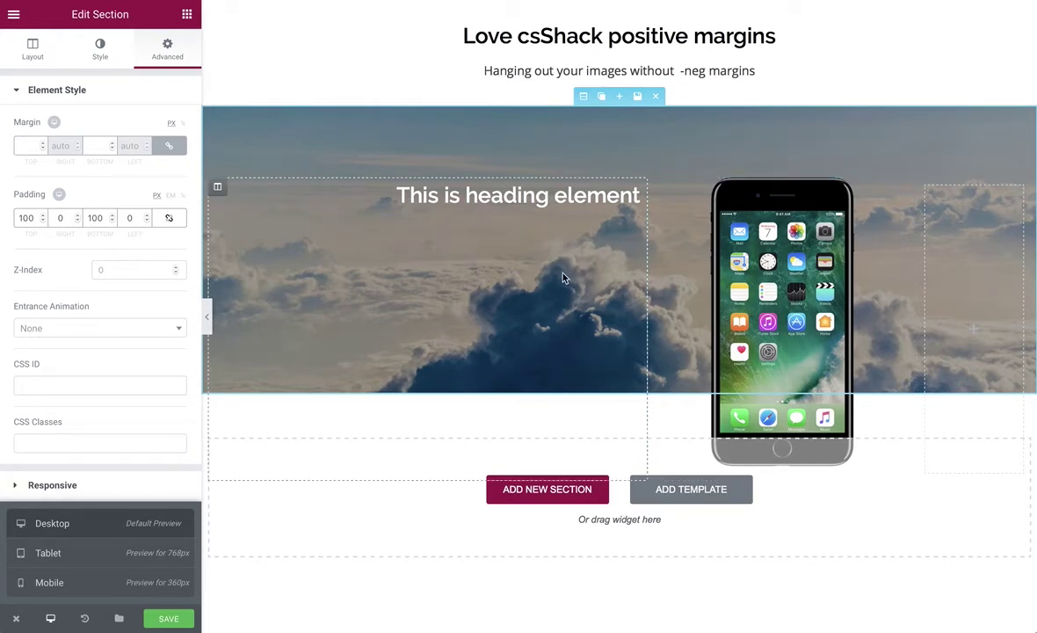
pyautogui.click(549, 489)
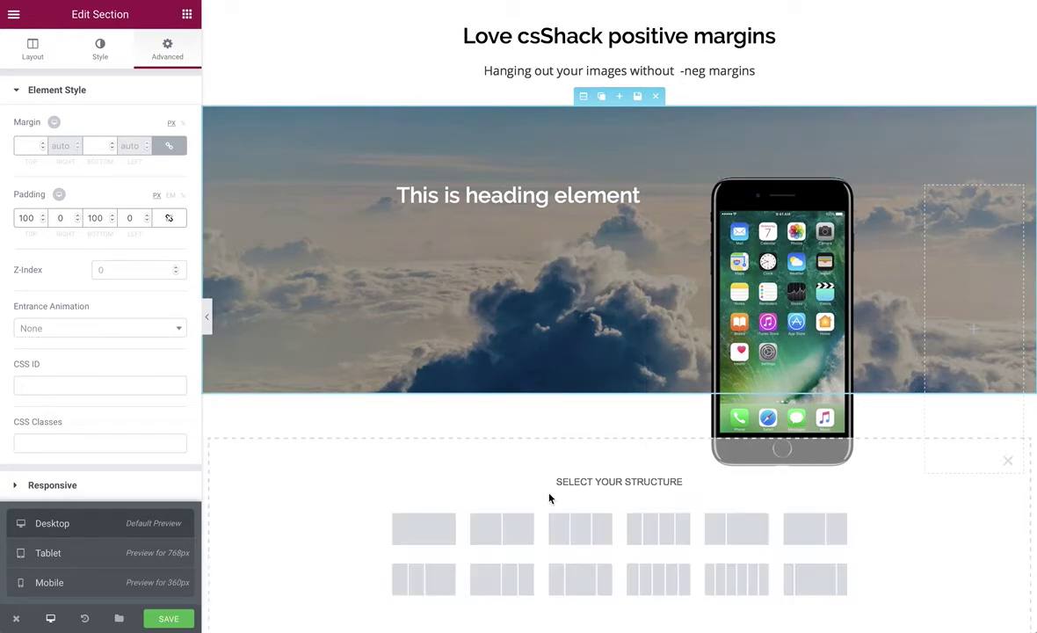
pyautogui.click(425, 537)
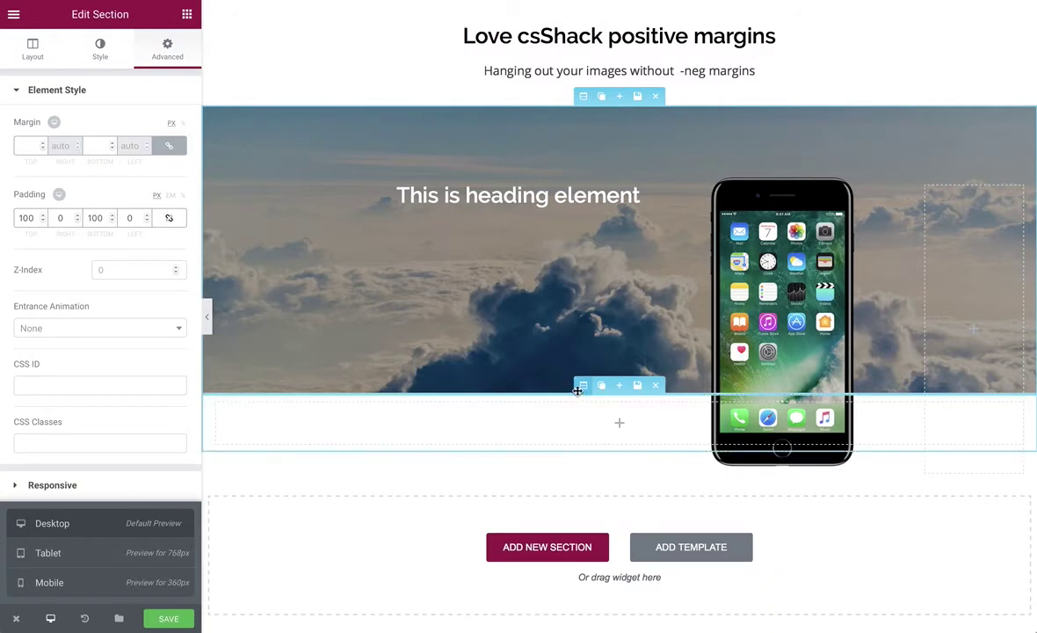
pyautogui.click(579, 388)
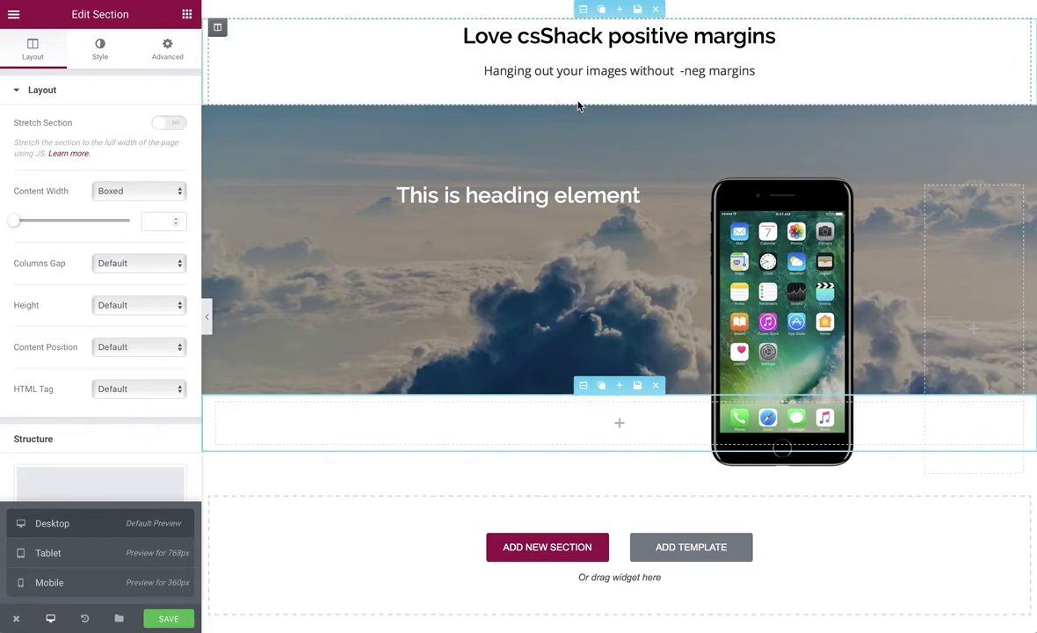
# Unlink the cloud section's margin and set its bottom margin to 100px
pyautogui.click(167, 49)
pyautogui.click(169, 146)
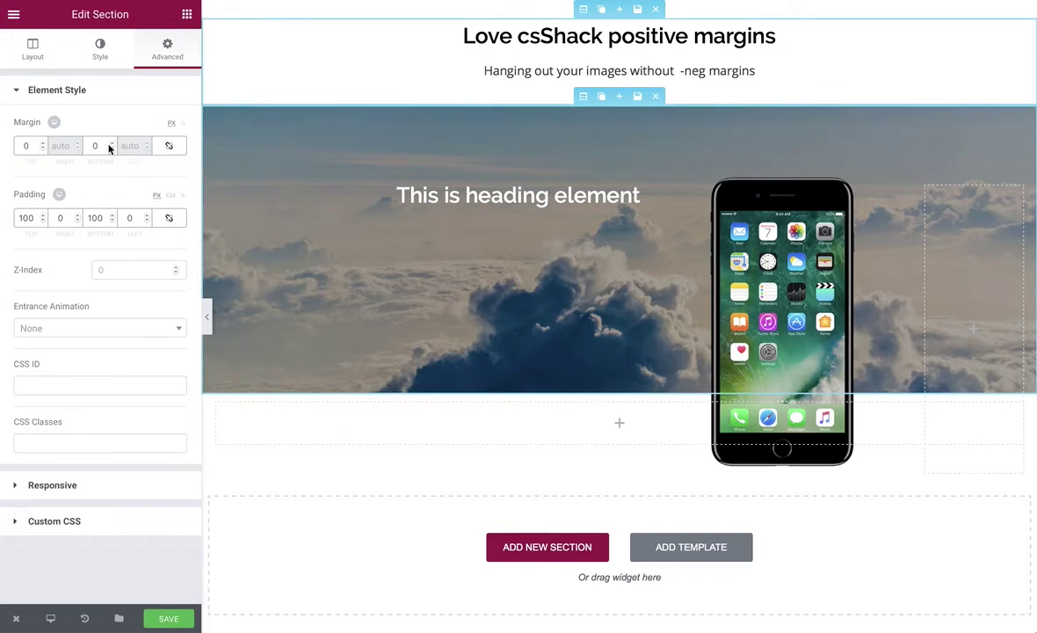
pyautogui.doubleClick(103, 145)
pyautogui.write('100')
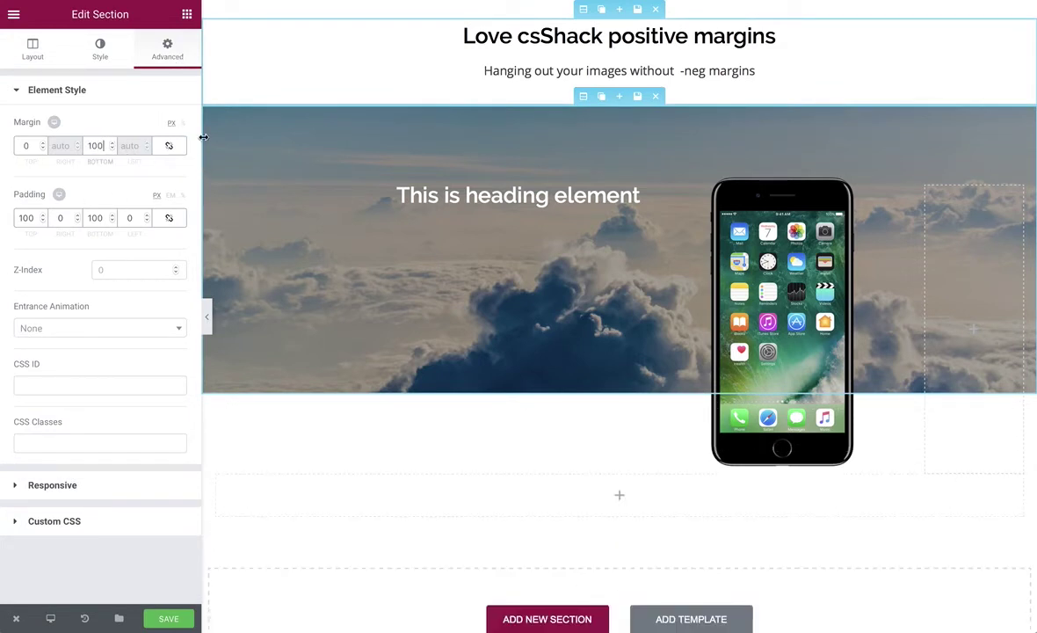
pyautogui.click(583, 457)
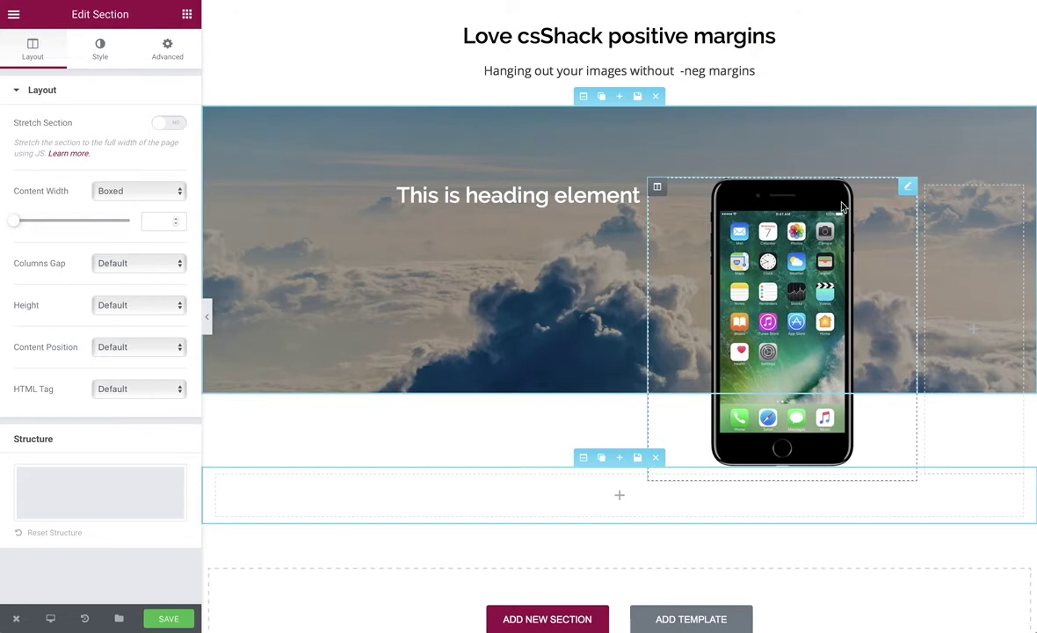
# Duplicate the iPhone column, delete the empty third column, and drag one phone left of the heading
pyautogui.click(677, 188)
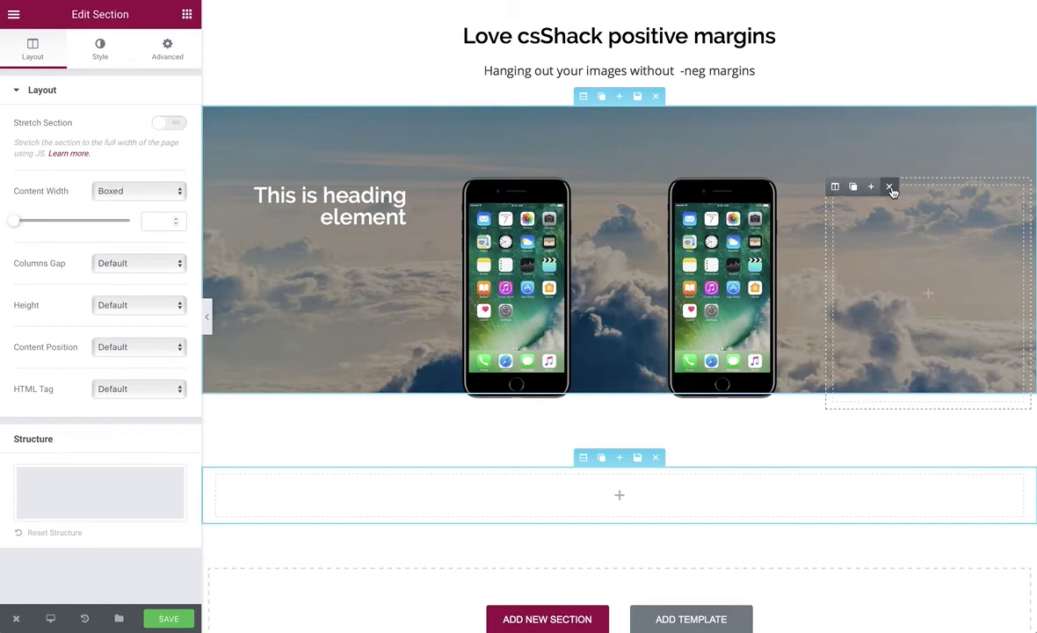
pyautogui.click(890, 186)
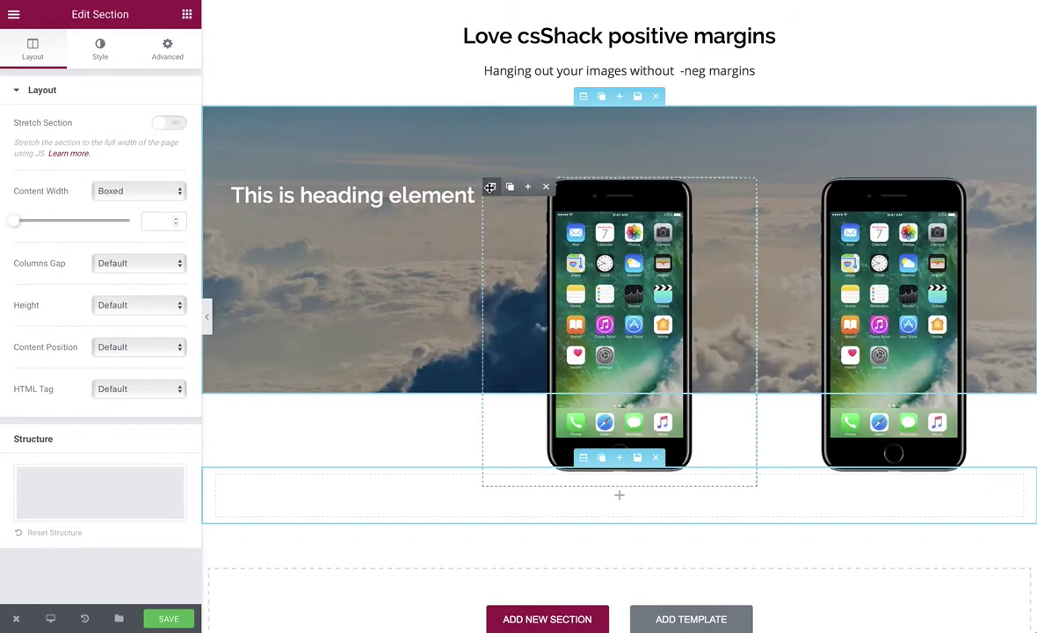
pyautogui.moveTo(492, 187); pyautogui.dragTo(248, 198)
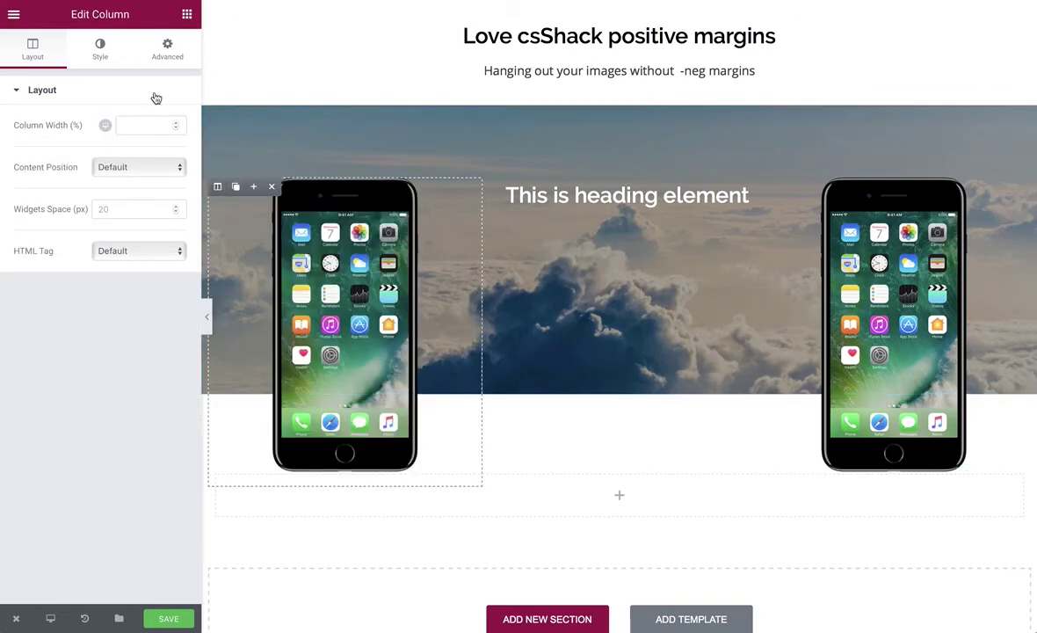
# Unlink the left phone column's margin and set its top margin to -220px
pyautogui.click(170, 65)
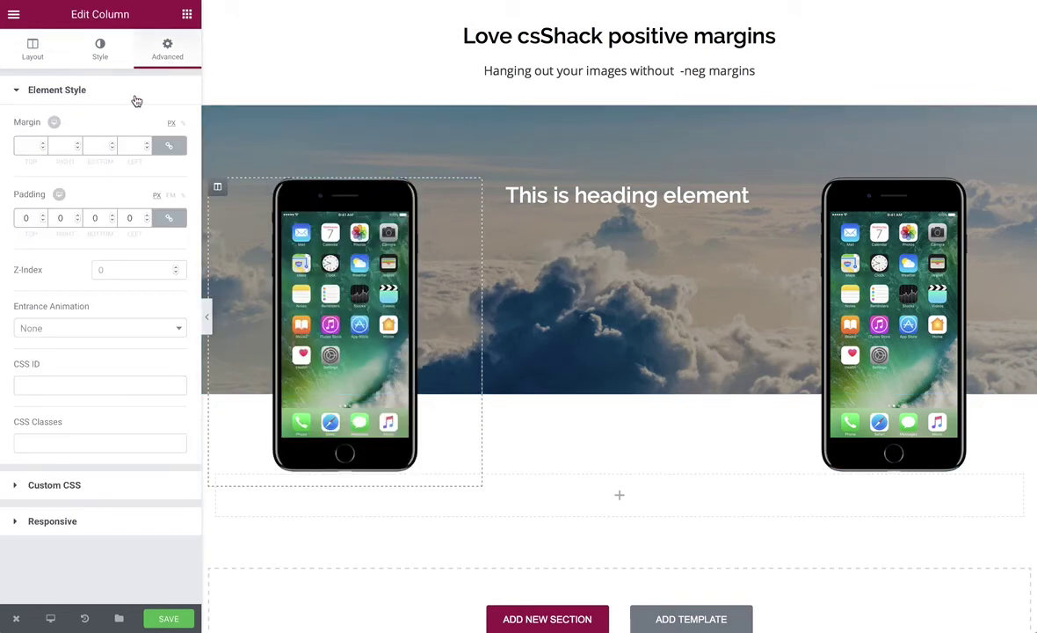
pyautogui.click(169, 146)
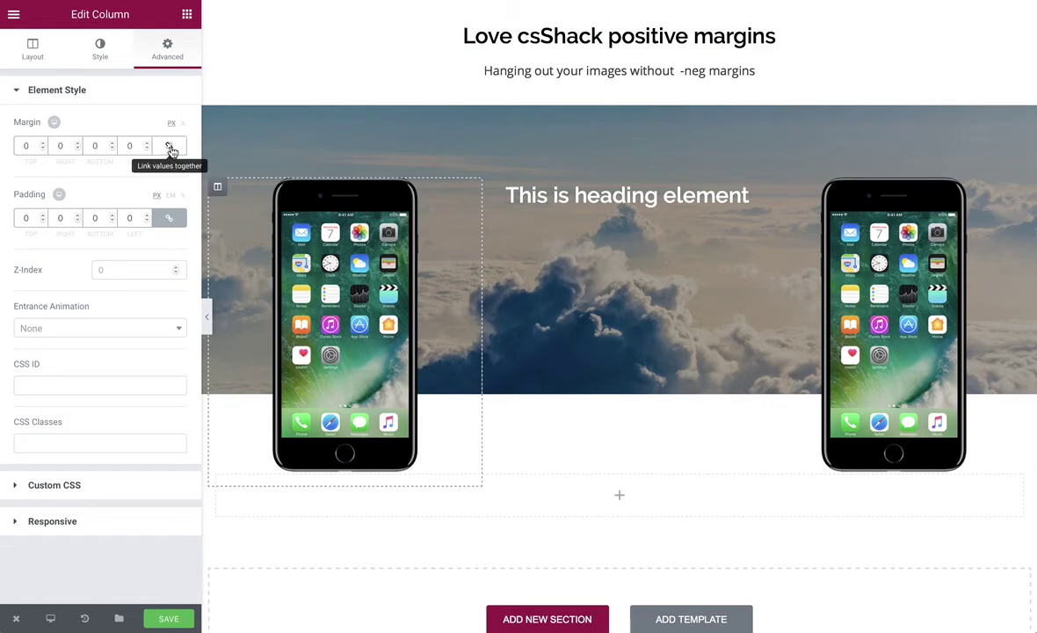
pyautogui.doubleClick(33, 146)
pyautogui.write('-1')
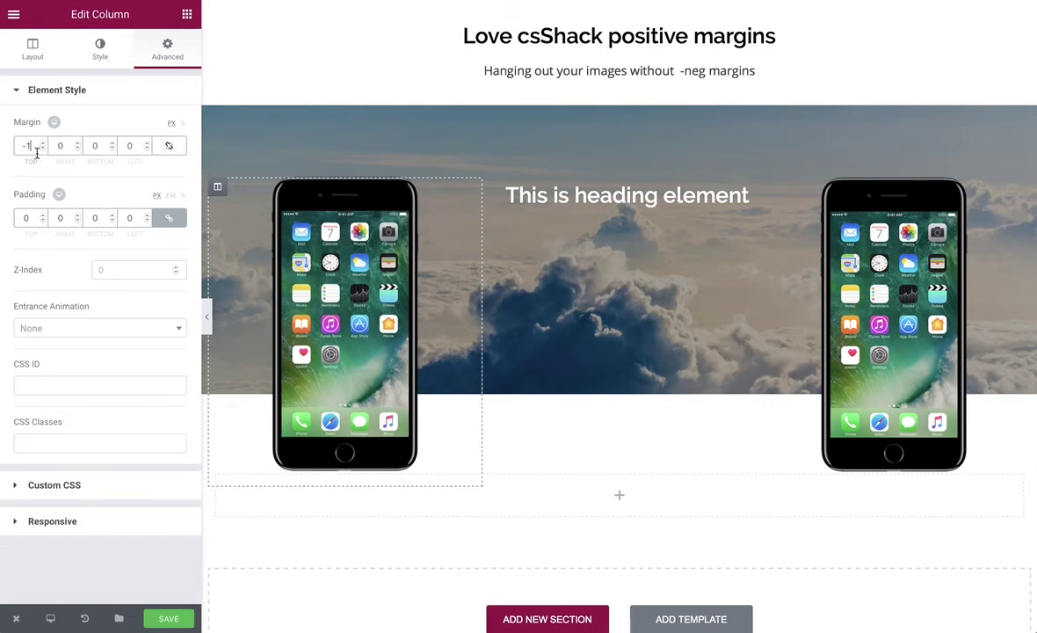
pyautogui.click(42, 149)
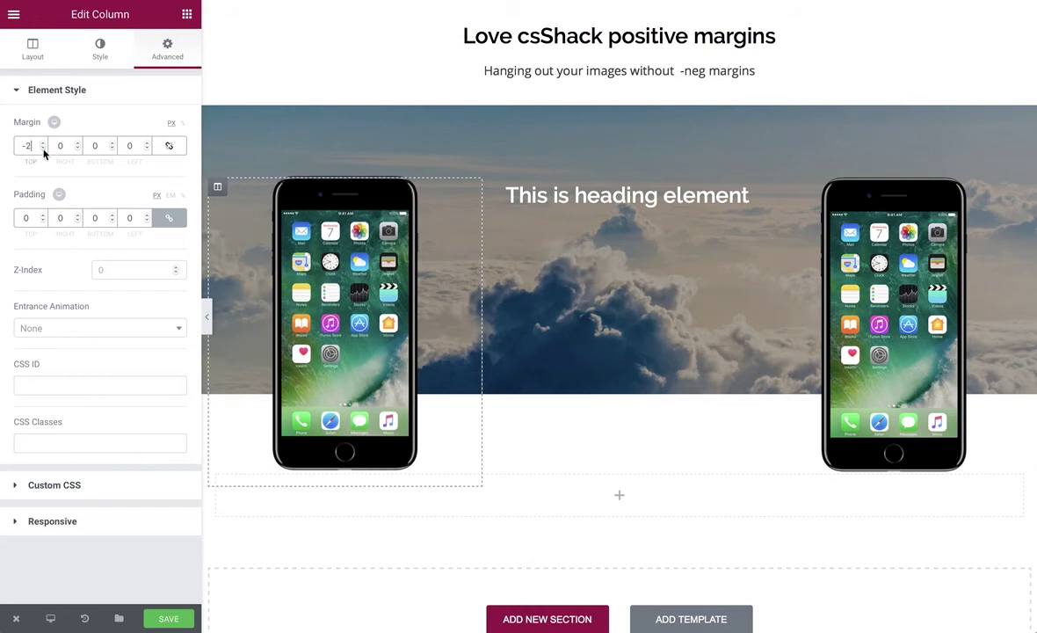
pyautogui.write('22')
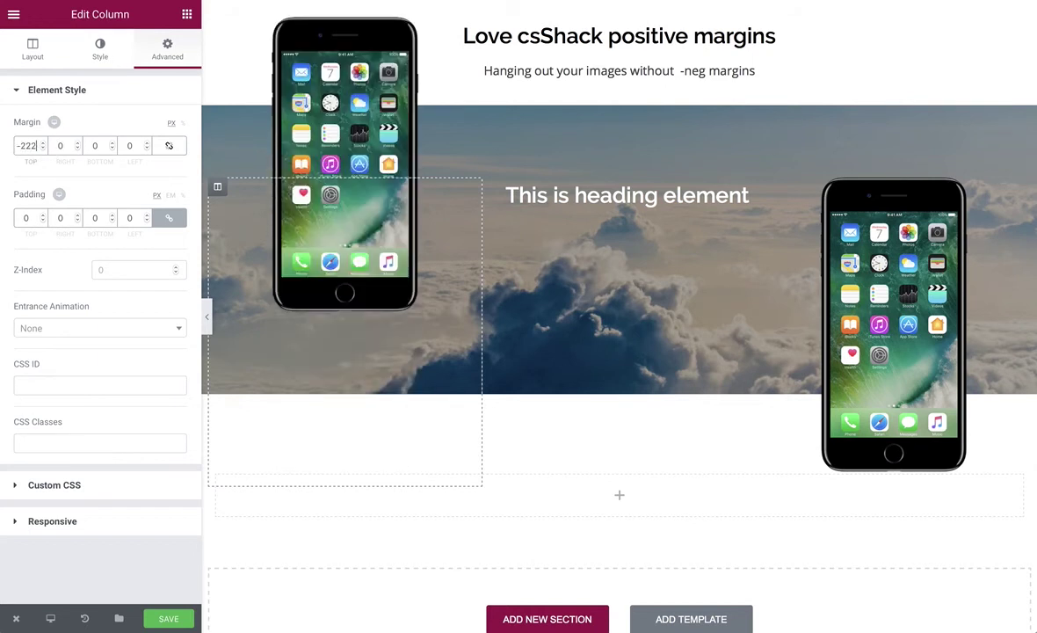
pyautogui.press('BackSpace')
pyautogui.write('0')
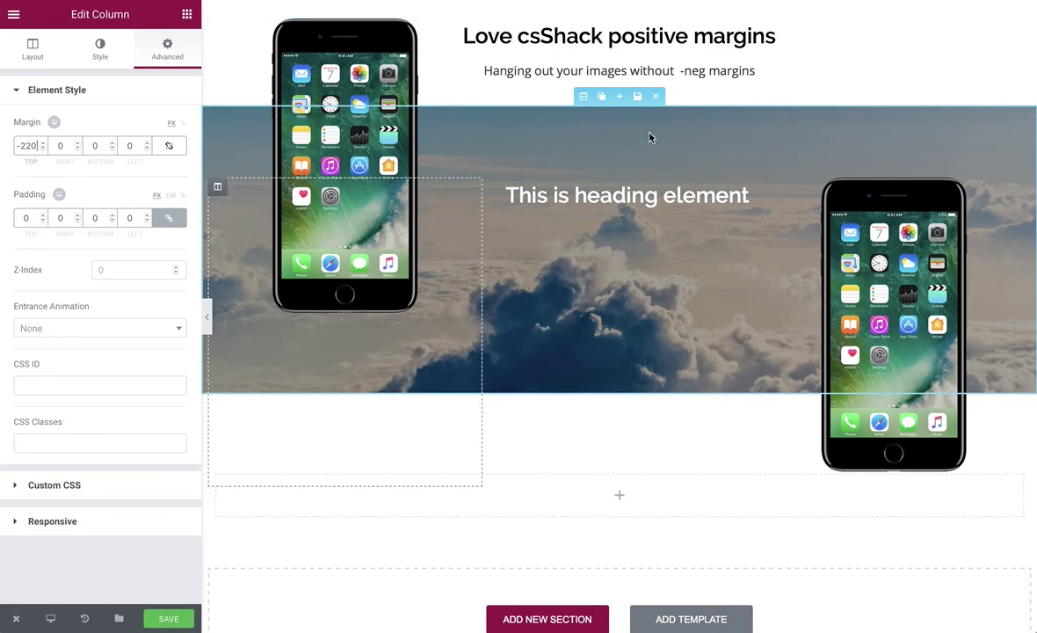
pyautogui.click(583, 99)
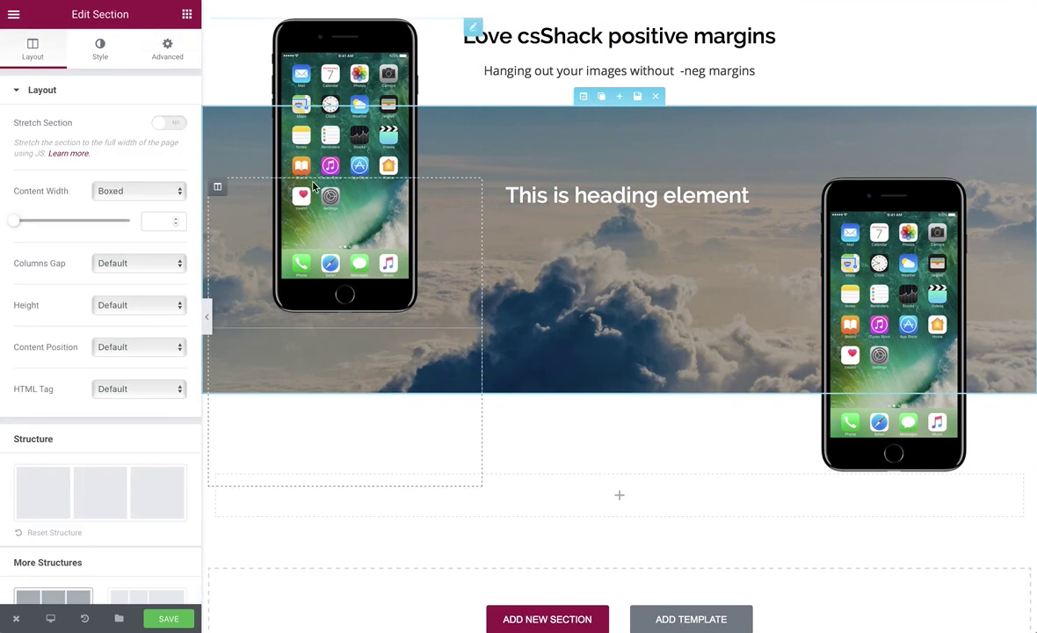
pyautogui.click(218, 186)
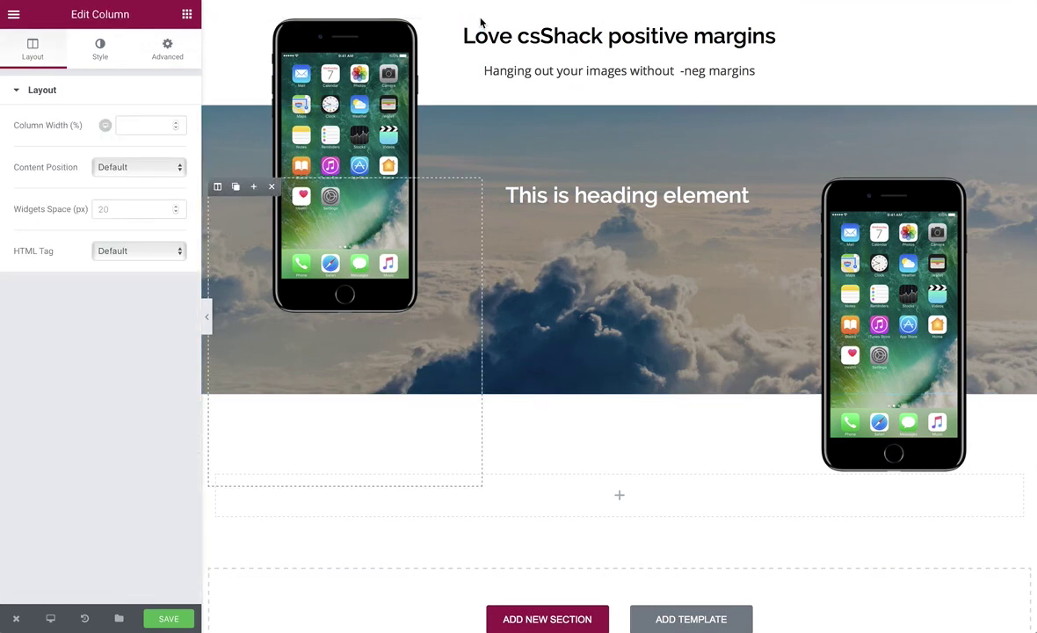